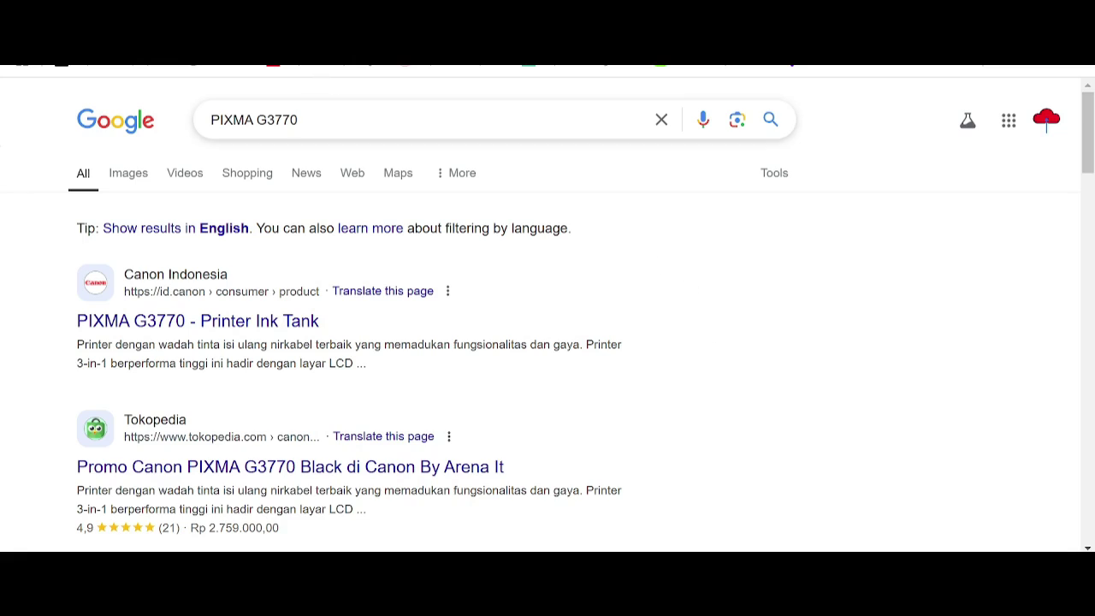
# Change the Google query to 'Canon PIXMA G3770 driver download' and run the search
pyautogui.press('/')
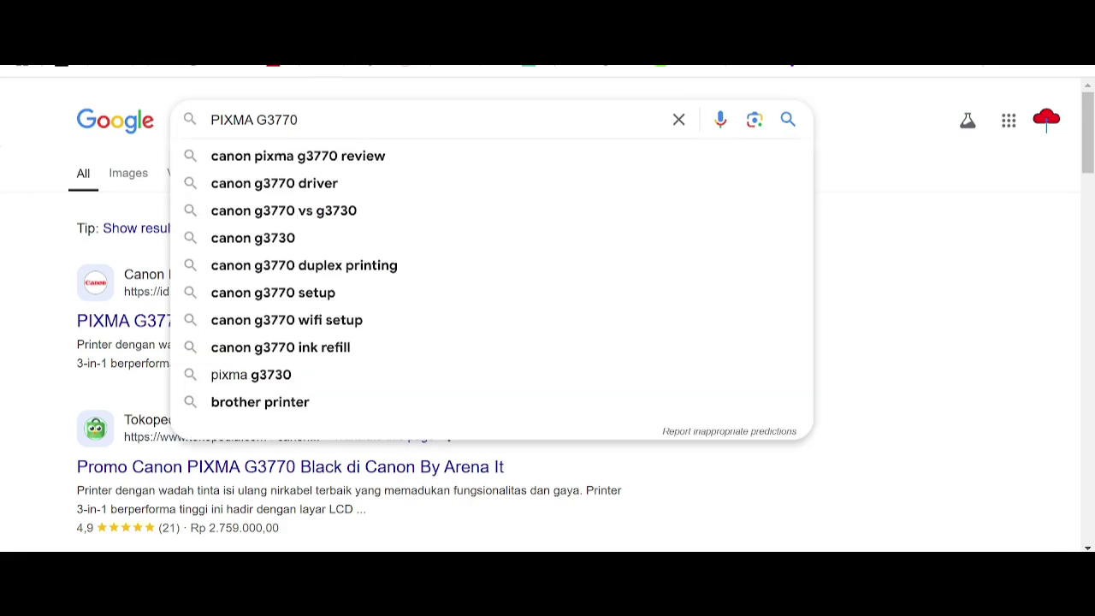
pyautogui.hotkey('ctrl', 'Left')
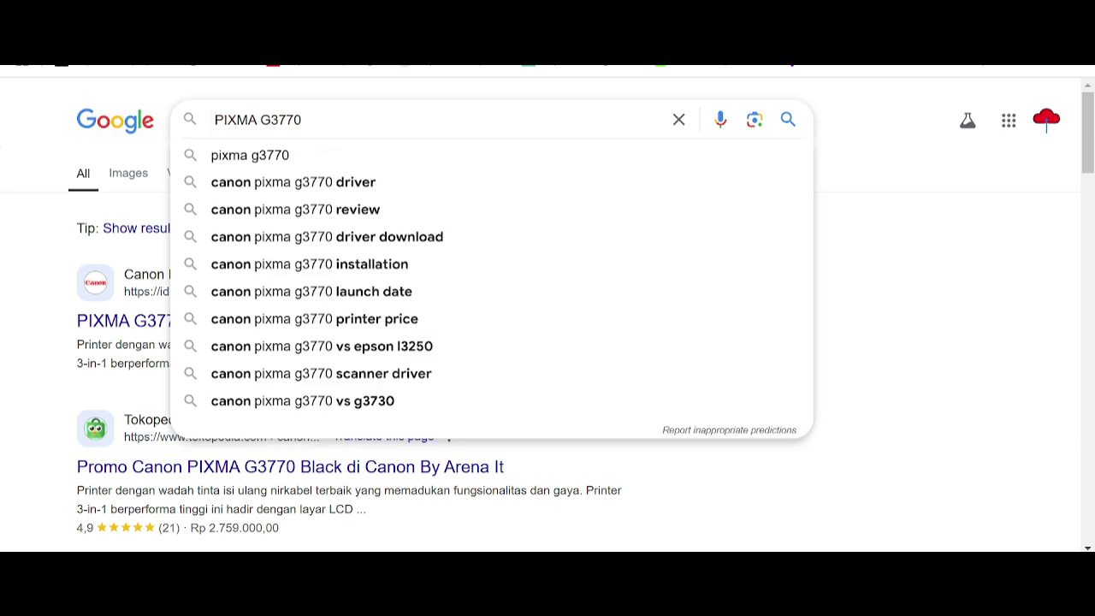
pyautogui.write('Canon')
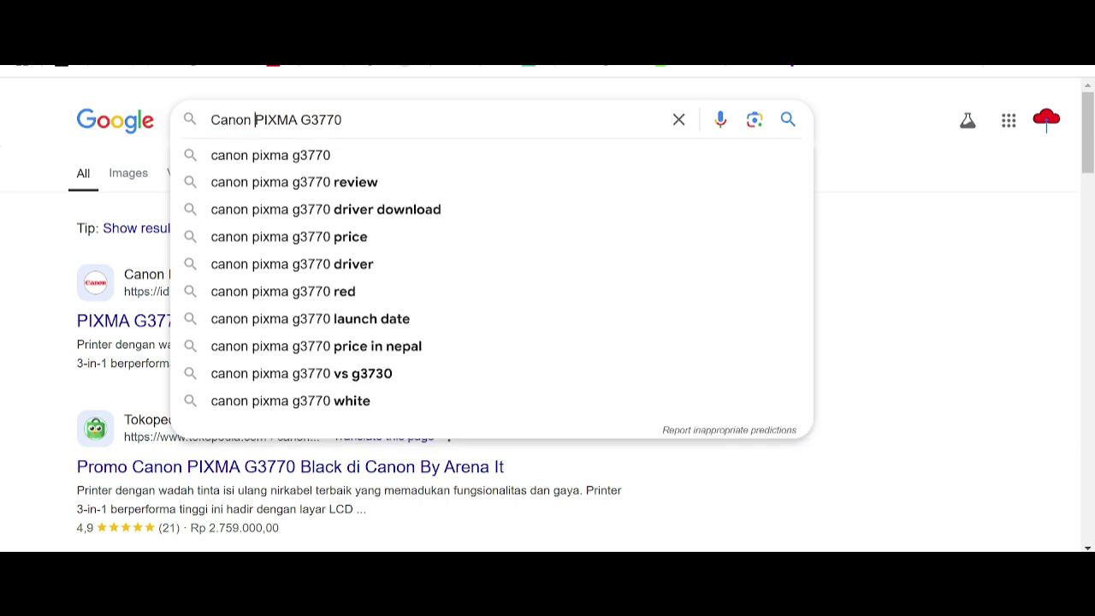
pyautogui.hotkey('ctrl', 'Right')
pyautogui.hotkey('ctrl', 'Right')
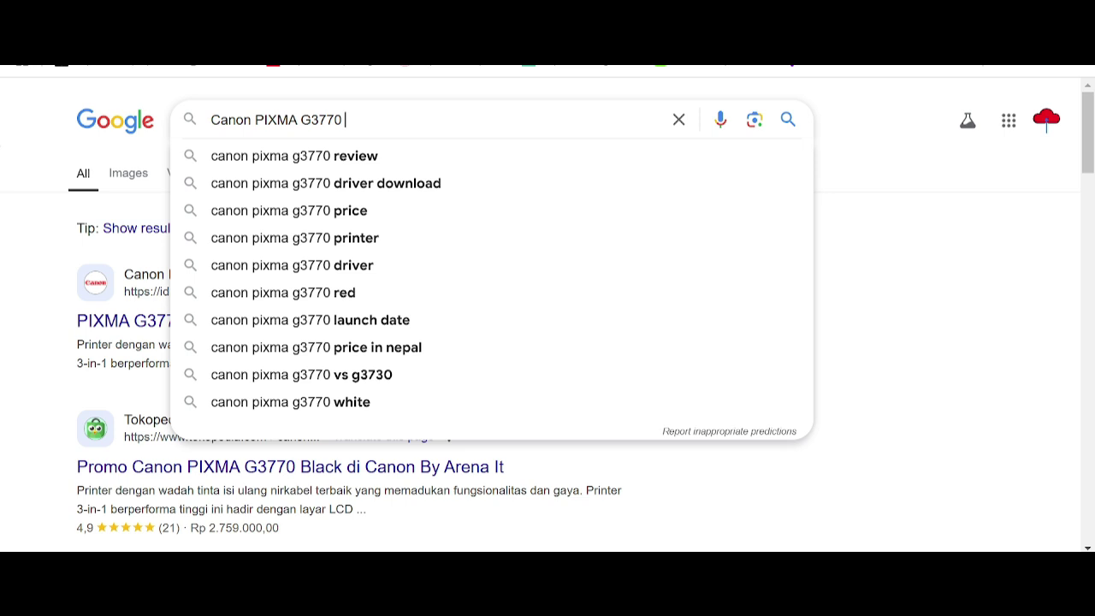
pyautogui.write('driver downl')
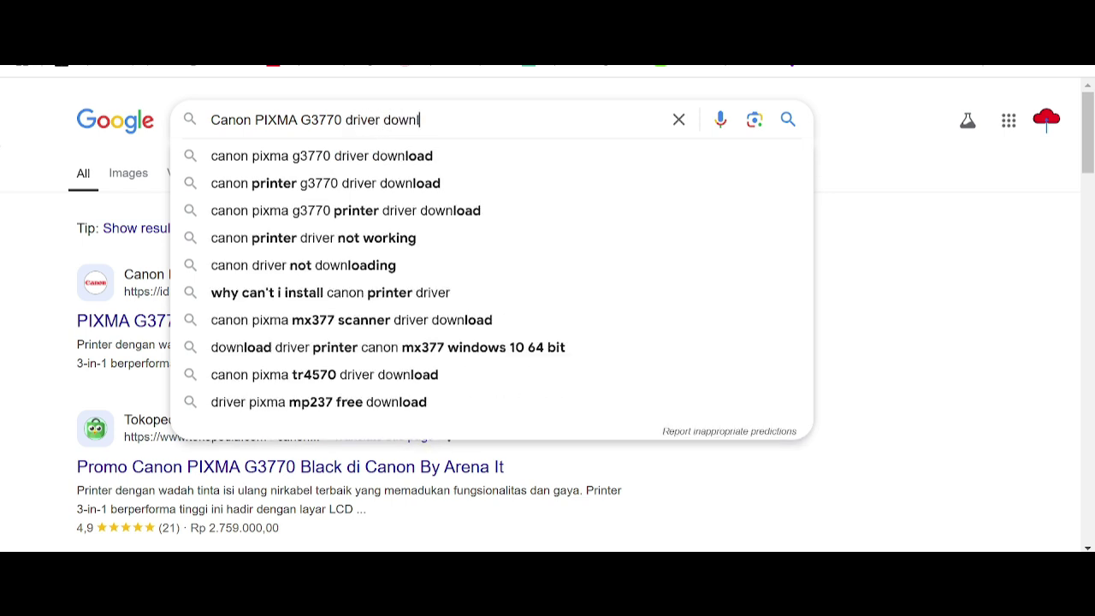
pyautogui.write('oad')
pyautogui.press('Return')
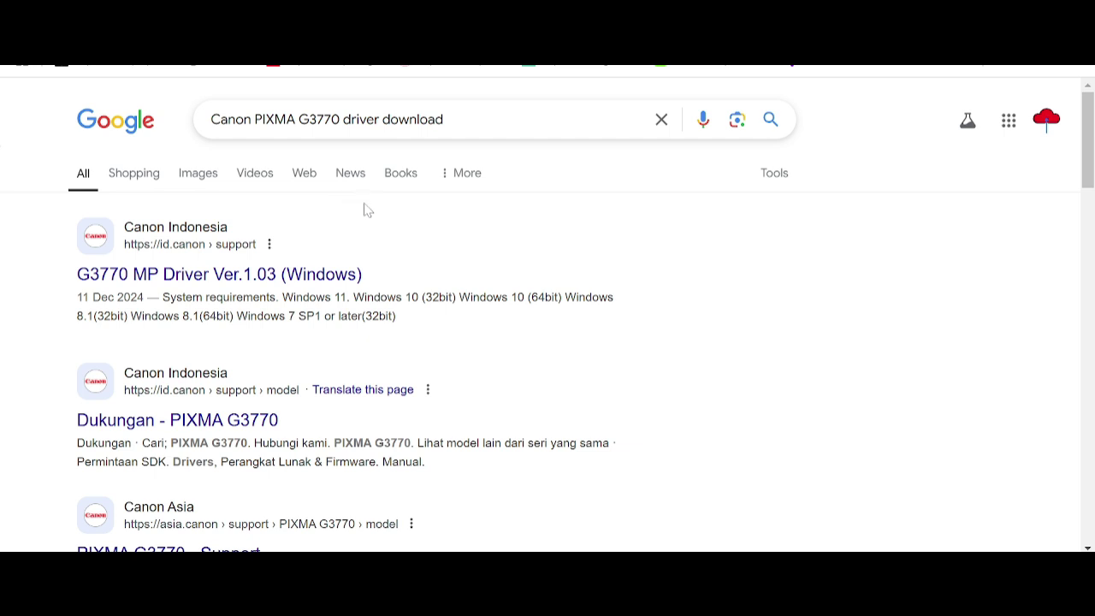
# Scroll the search results down to the Canon Asia 'PIXMA G3770 - Support' link
pyautogui.scroll(-2, 453, 171)
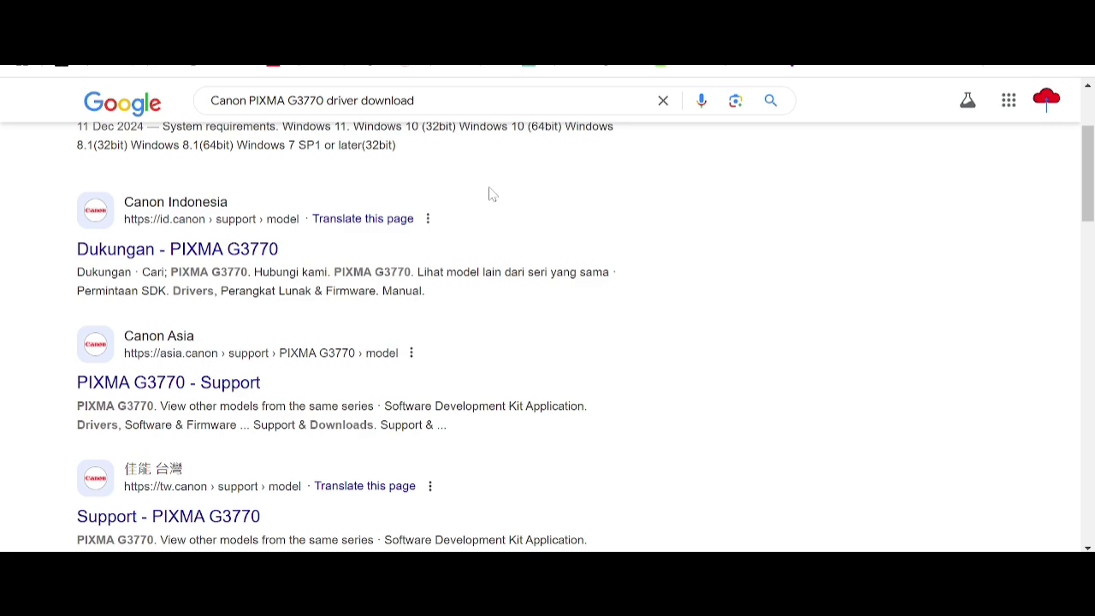
pyautogui.scroll(-2, 492, 195)
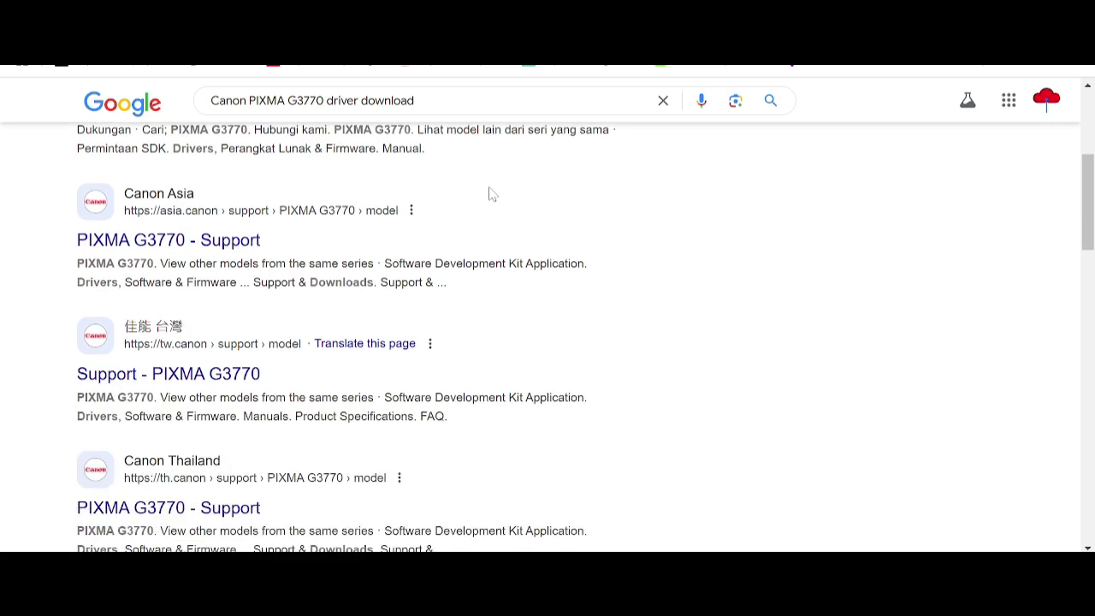
pyautogui.scroll(-3, 494, 199)
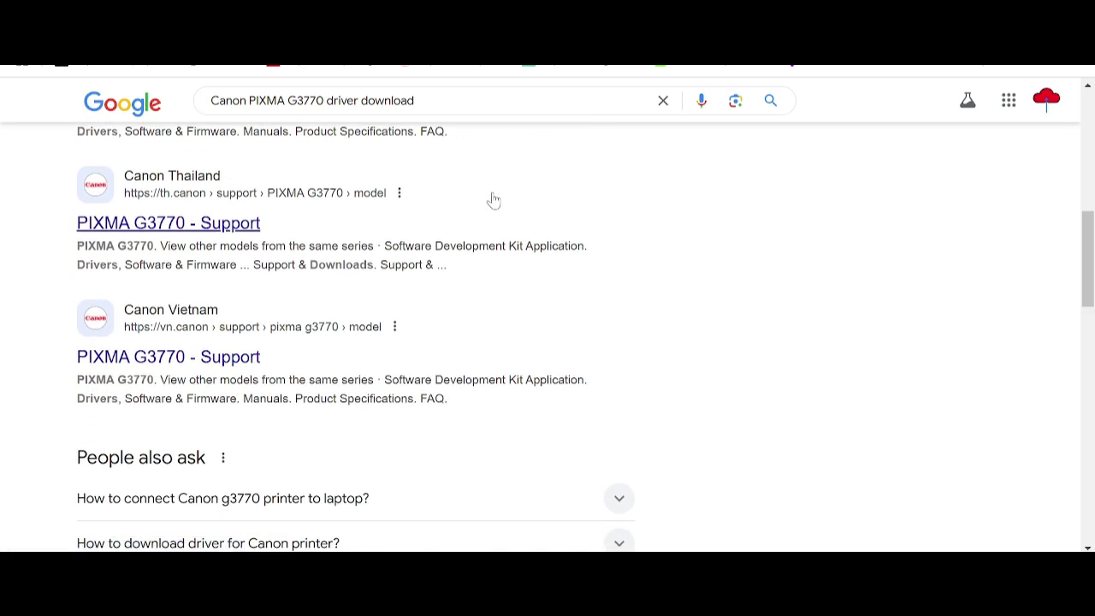
pyautogui.scroll(4, 496, 200)
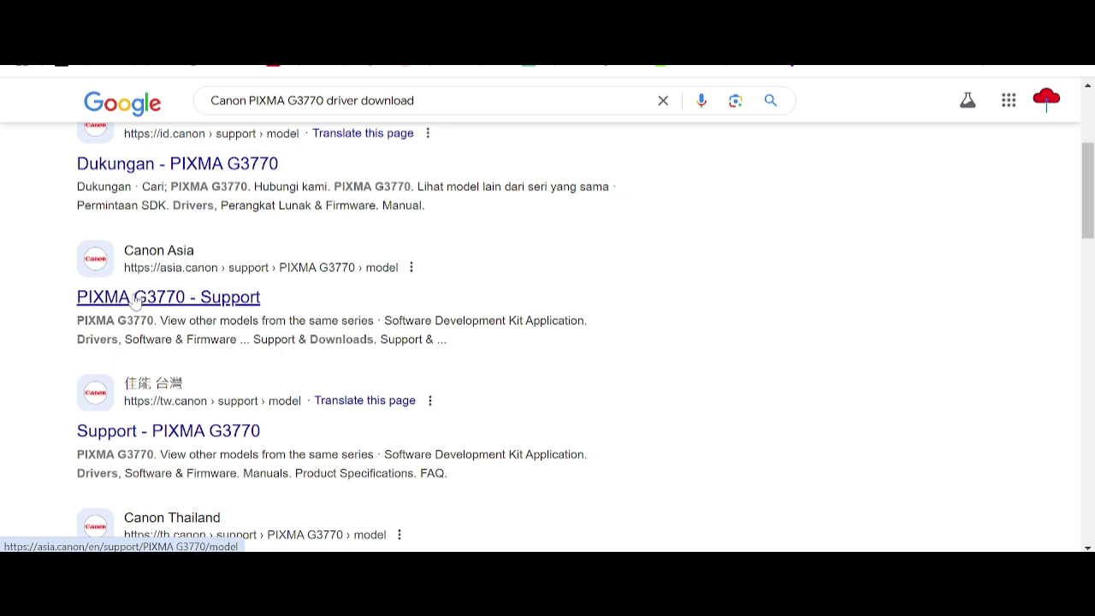
# Open Canon Asia's PIXMA G3770 support page and show its Drivers list
pyautogui.click(130, 297)
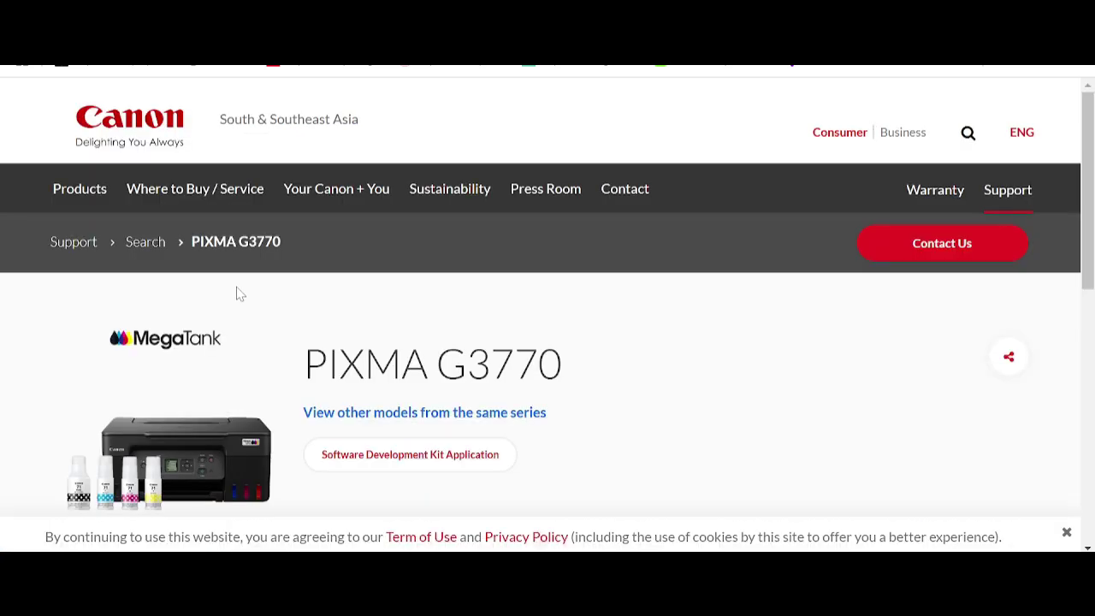
pyautogui.scroll(-2, 200, 291)
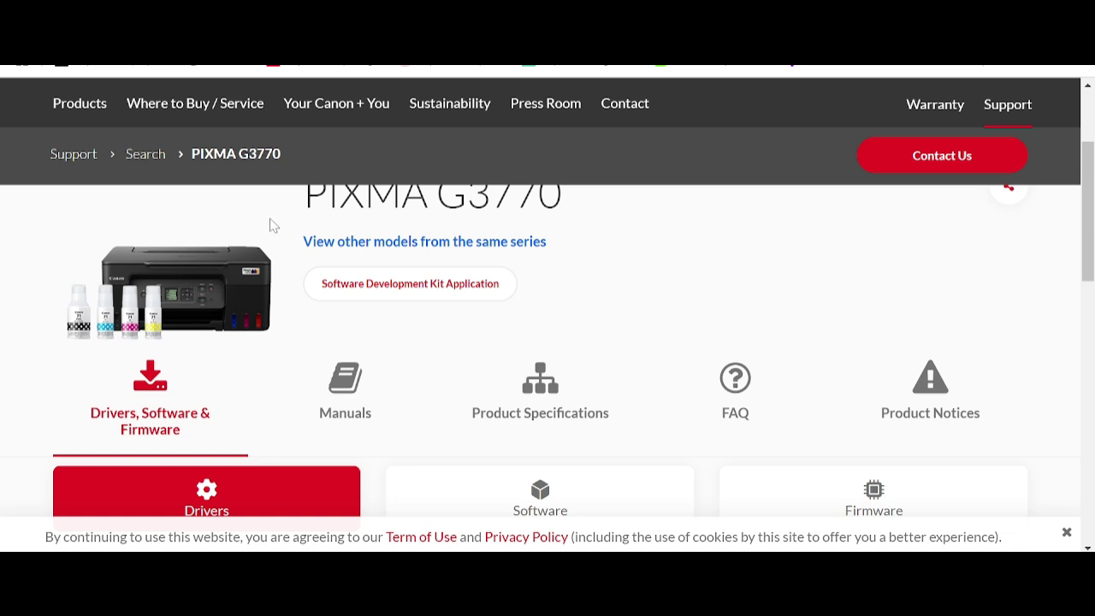
pyautogui.scroll(-2, 269, 224)
pyautogui.scroll(-1, 251, 209)
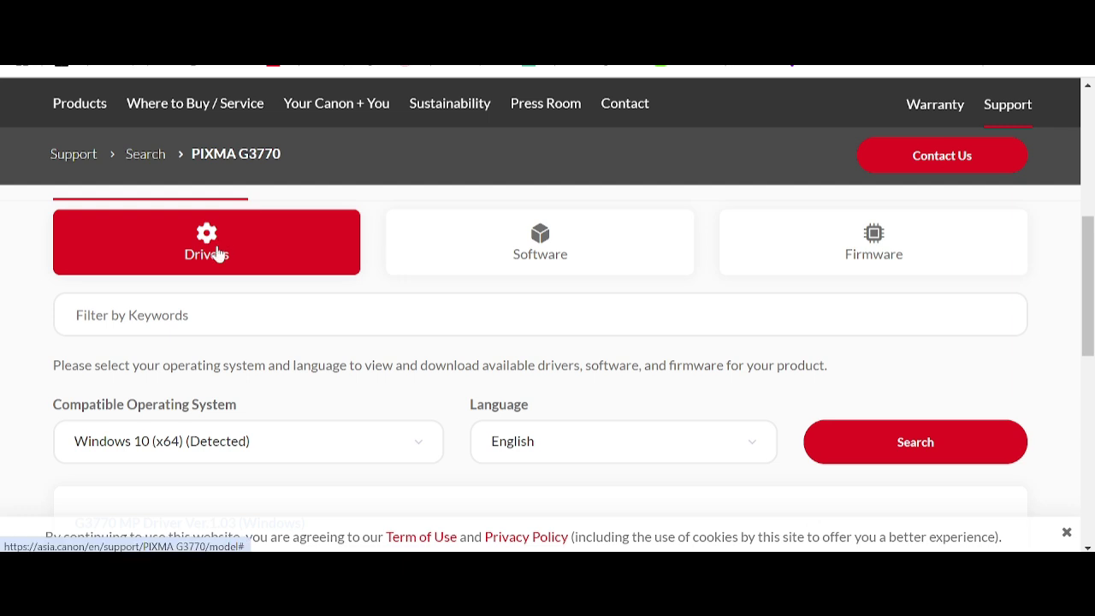
pyautogui.click(215, 251)
pyautogui.scroll(-2, 218, 255)
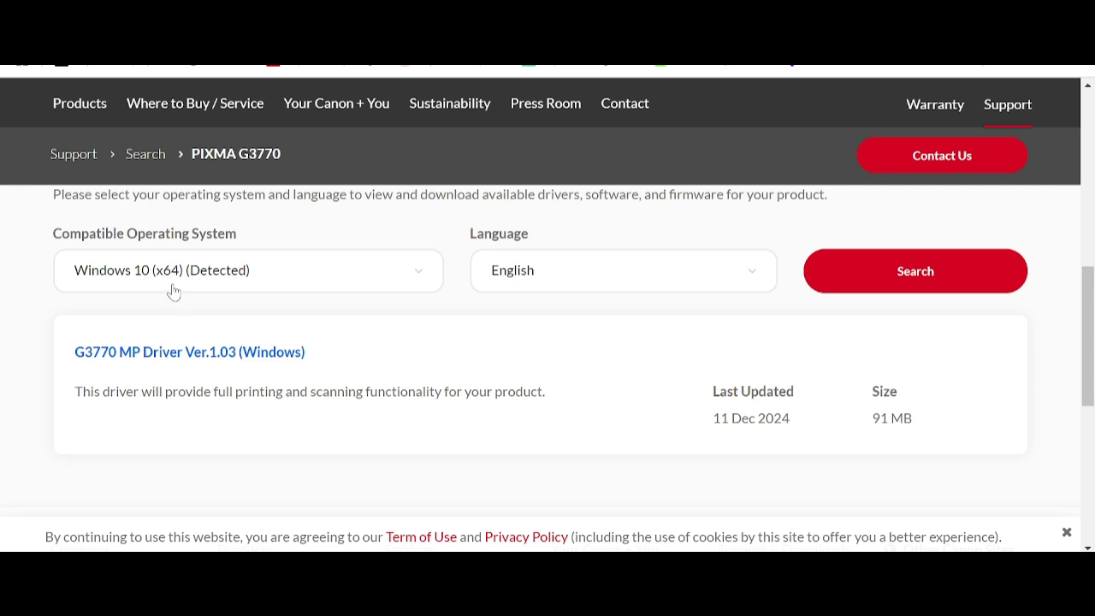
# Open the Compatible Operating System list and scroll through it to find Windows 11
pyautogui.click(198, 282)
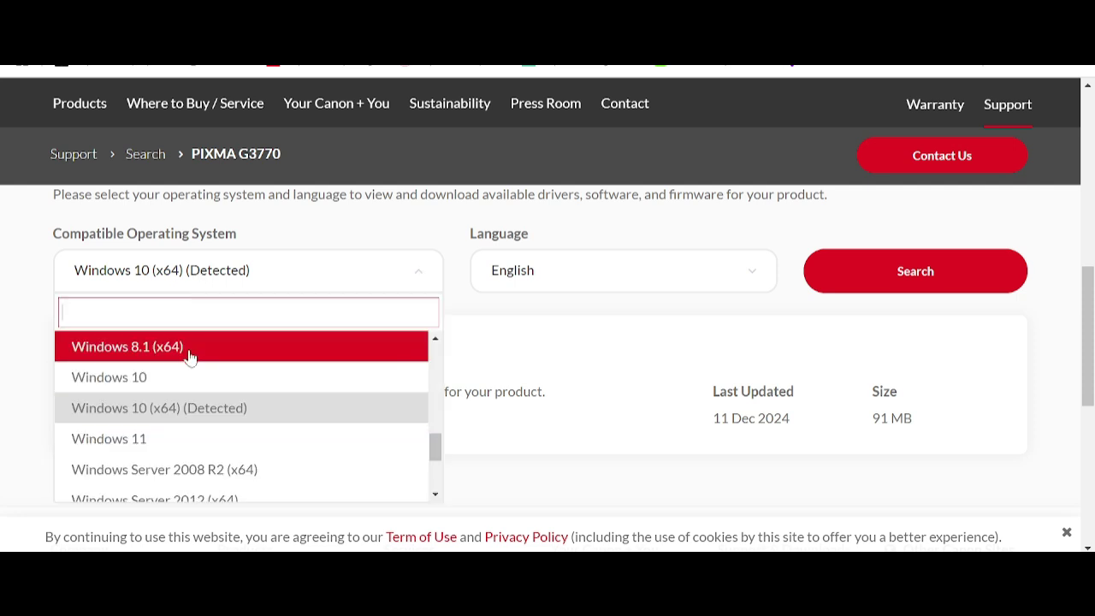
pyautogui.scroll(-3, 186, 385)
pyautogui.scroll(2, 188, 383)
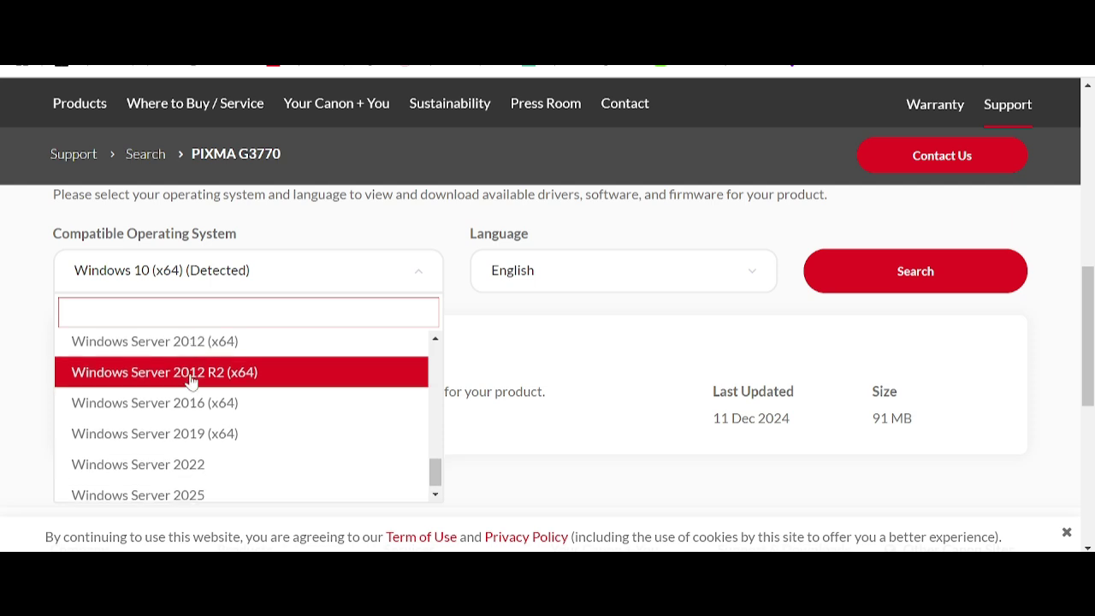
pyautogui.scroll(5, 190, 381)
pyautogui.scroll(2, 190, 381)
pyautogui.scroll(1, 180, 411)
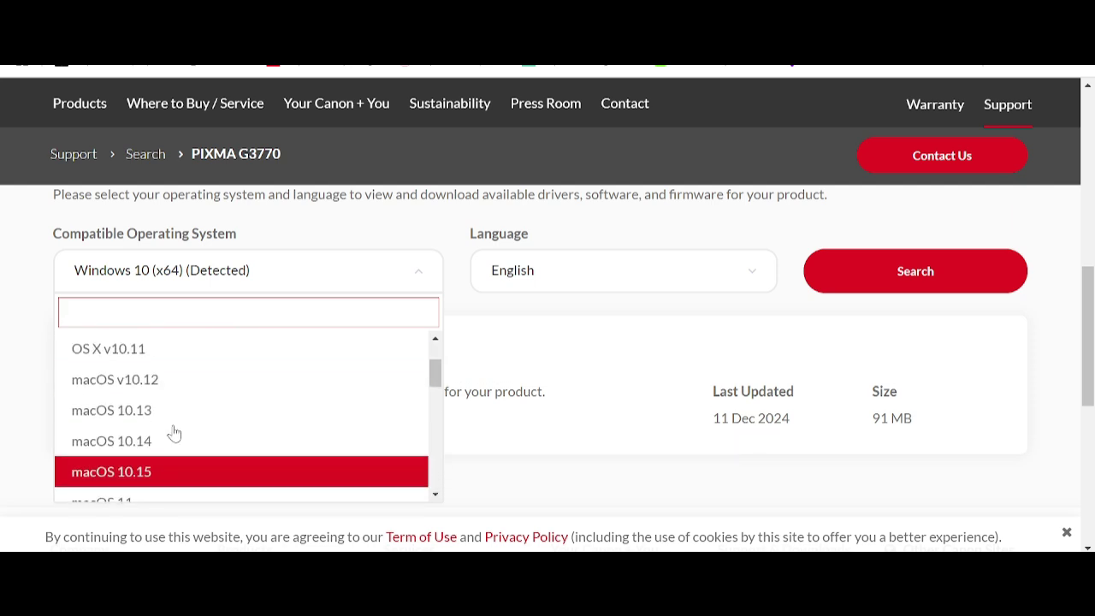
pyautogui.scroll(2, 176, 419)
pyautogui.scroll(1, 167, 402)
pyautogui.scroll(-1, 191, 371)
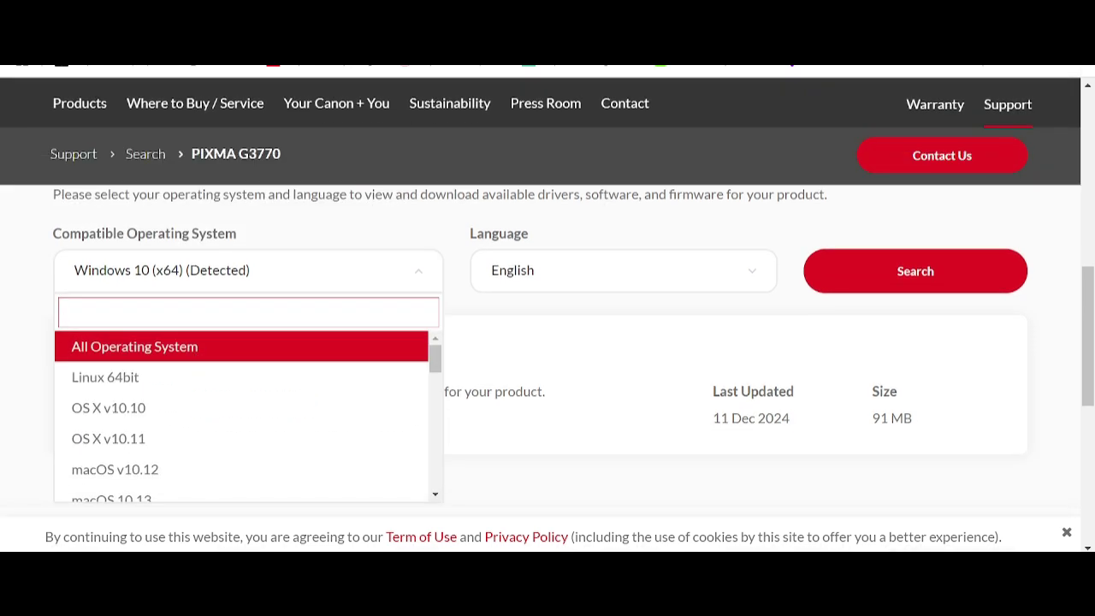
pyautogui.scroll(-1, 134, 376)
pyautogui.scroll(-2, 137, 366)
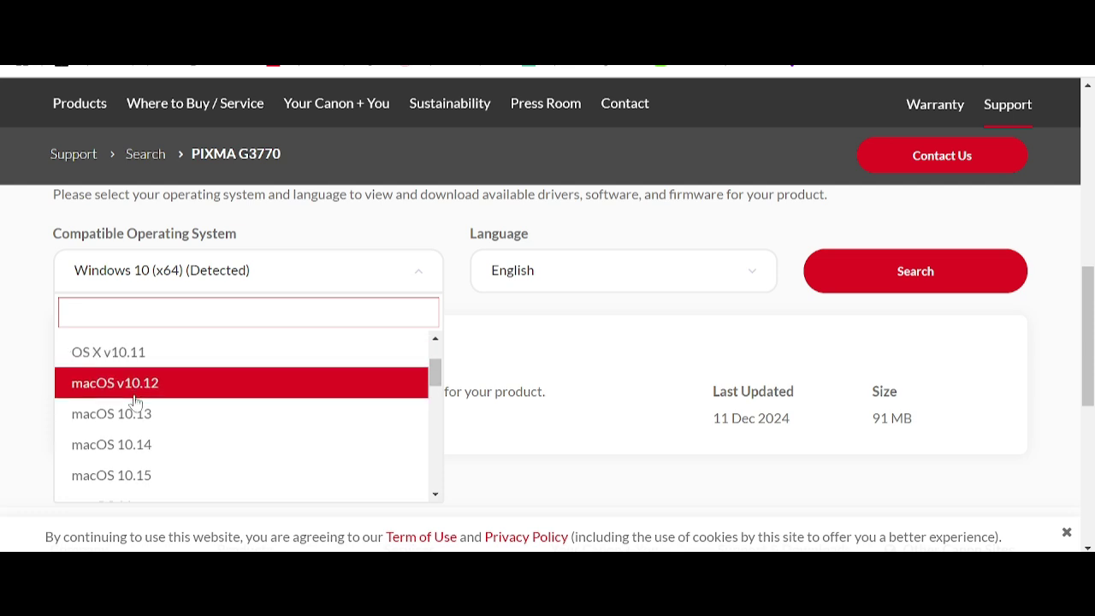
pyautogui.scroll(-5, 137, 396)
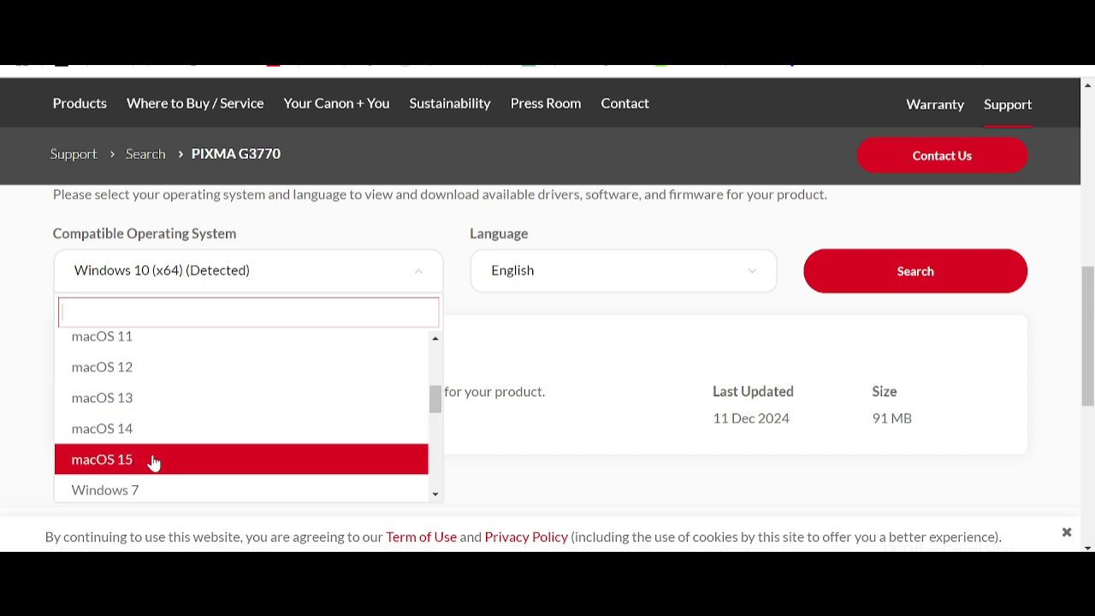
pyautogui.scroll(-1, 164, 428)
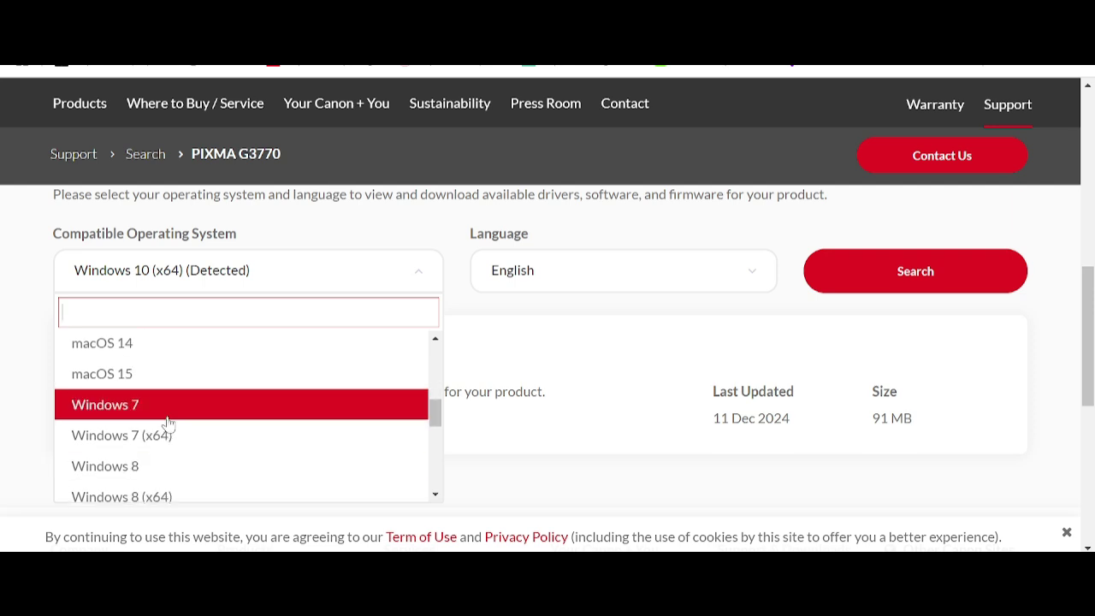
pyautogui.scroll(-1, 154, 424)
pyautogui.scroll(-1, 141, 428)
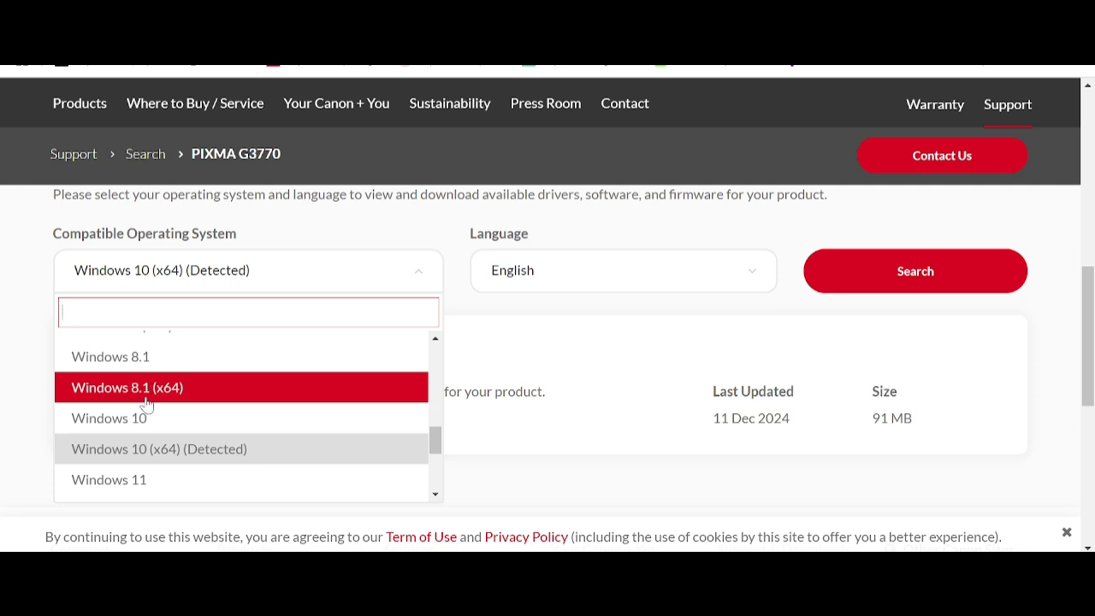
pyautogui.scroll(1, 161, 402)
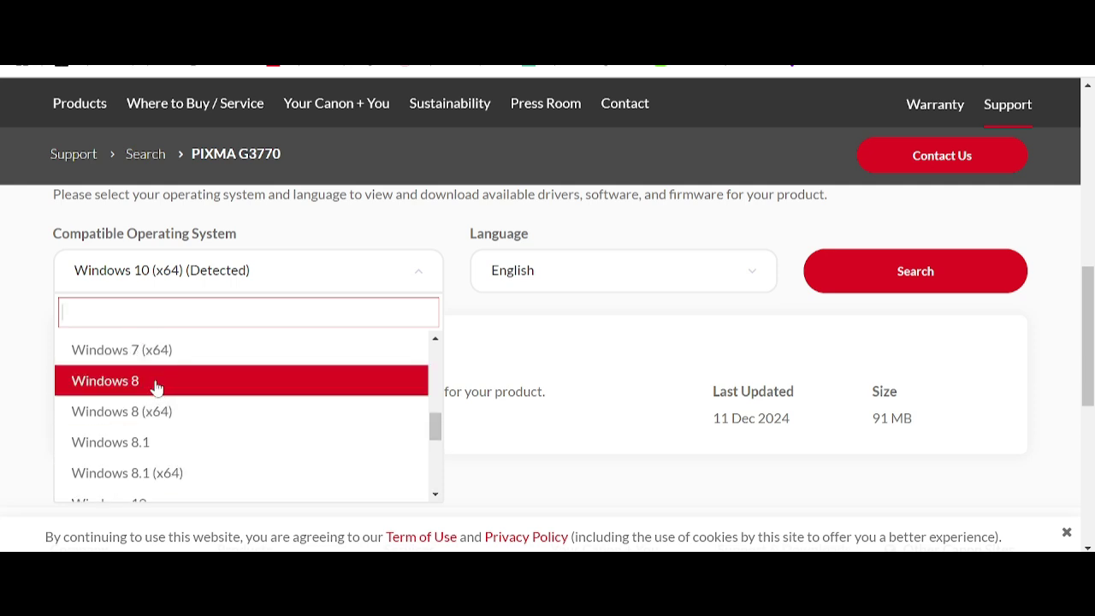
pyautogui.scroll(-2, 150, 394)
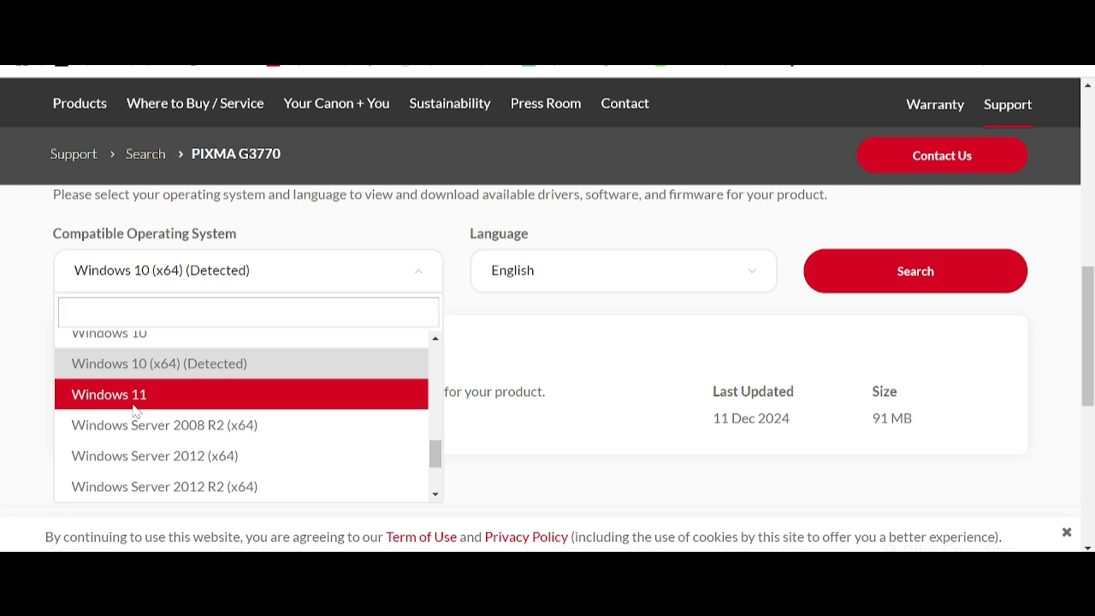
# Pick Windows 11 and open the G3770 MP Driver Ver.1.03 (Windows) download page
pyautogui.click(133, 405)
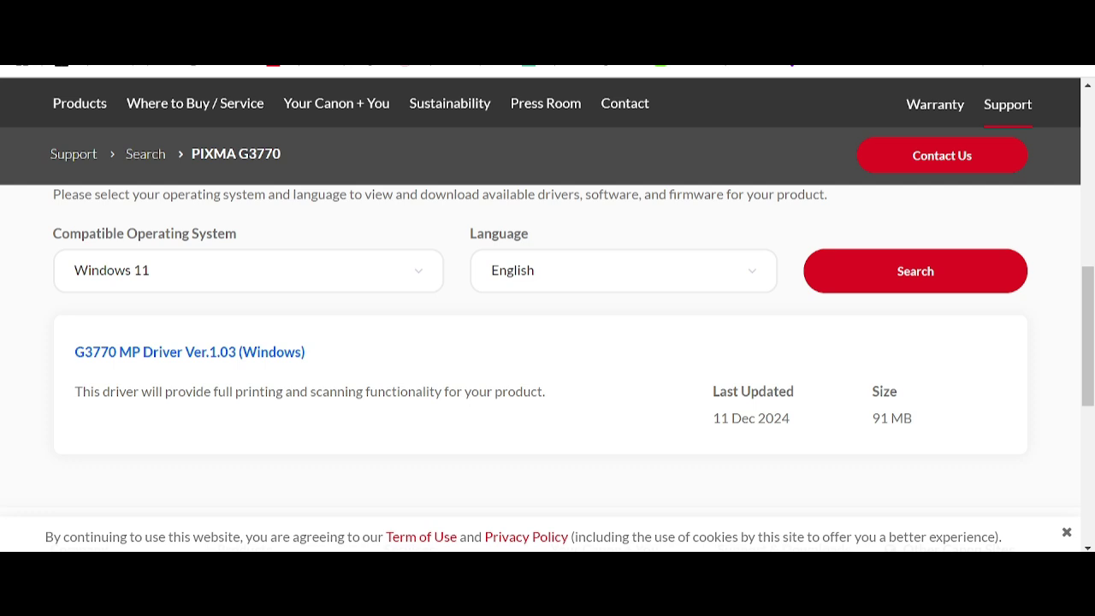
pyautogui.moveTo(217, 392); pyautogui.dragTo(457, 402)
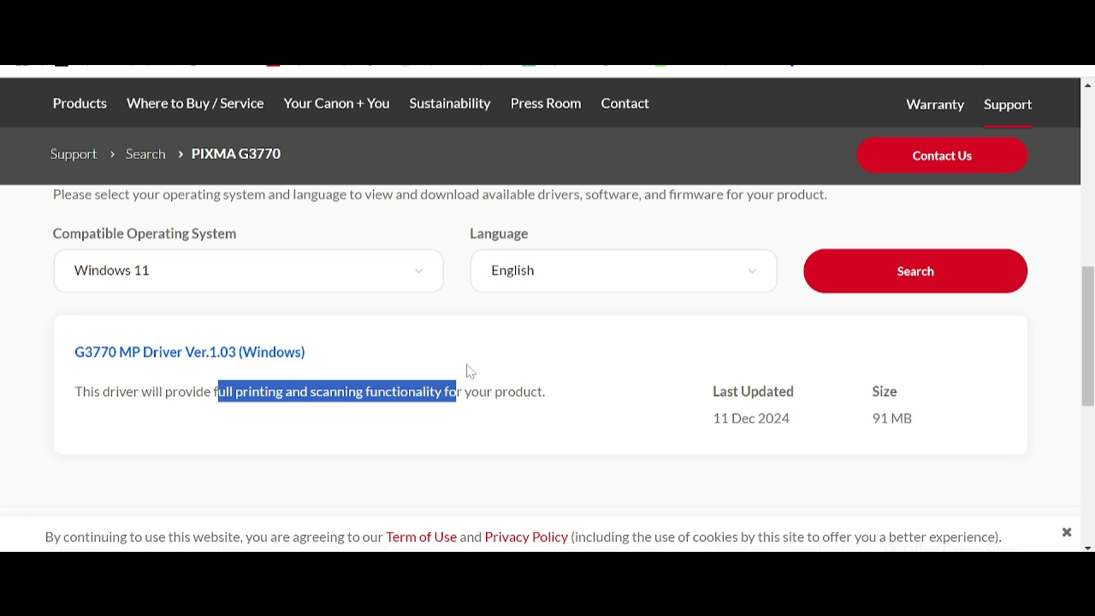
pyautogui.scroll(-2, 464, 367)
pyautogui.scroll(2, 335, 357)
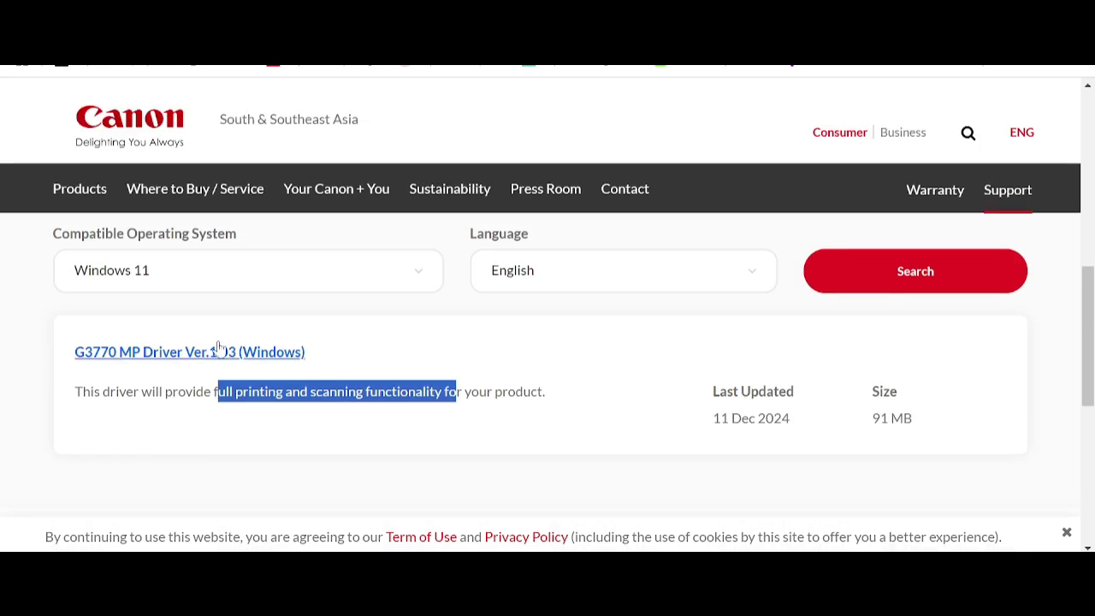
pyautogui.click(175, 355)
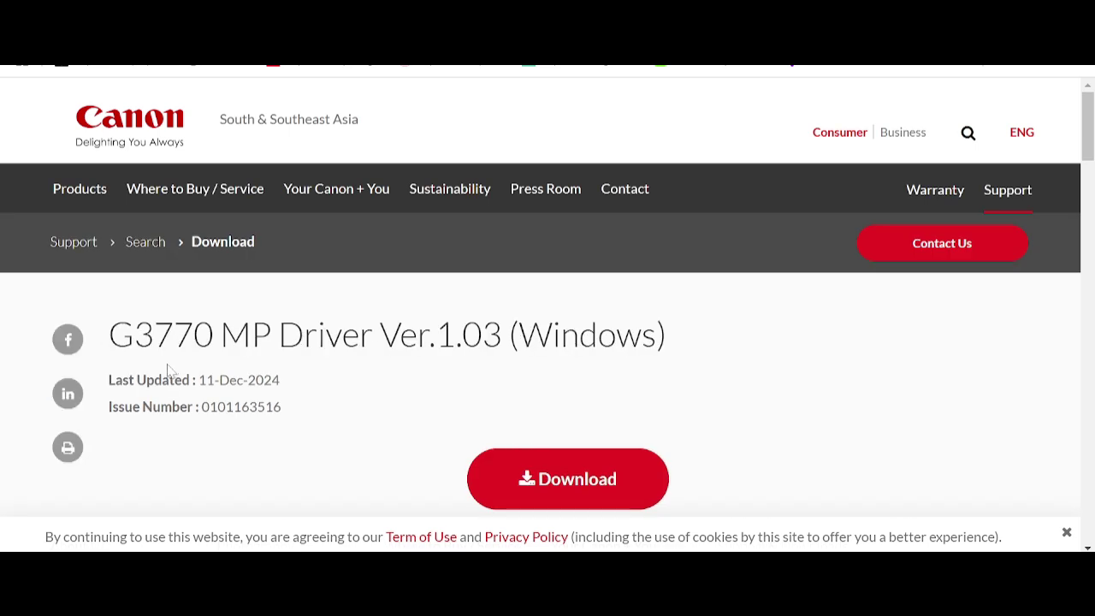
pyautogui.scroll(-2, 529, 302)
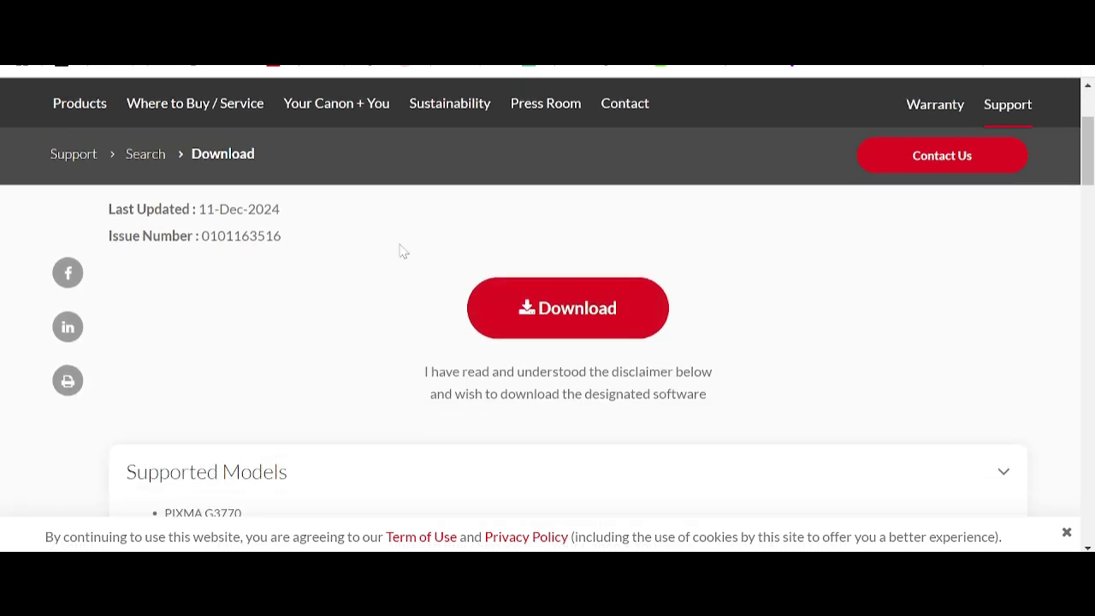
pyautogui.scroll(-2, 420, 278)
pyautogui.scroll(-3, 227, 324)
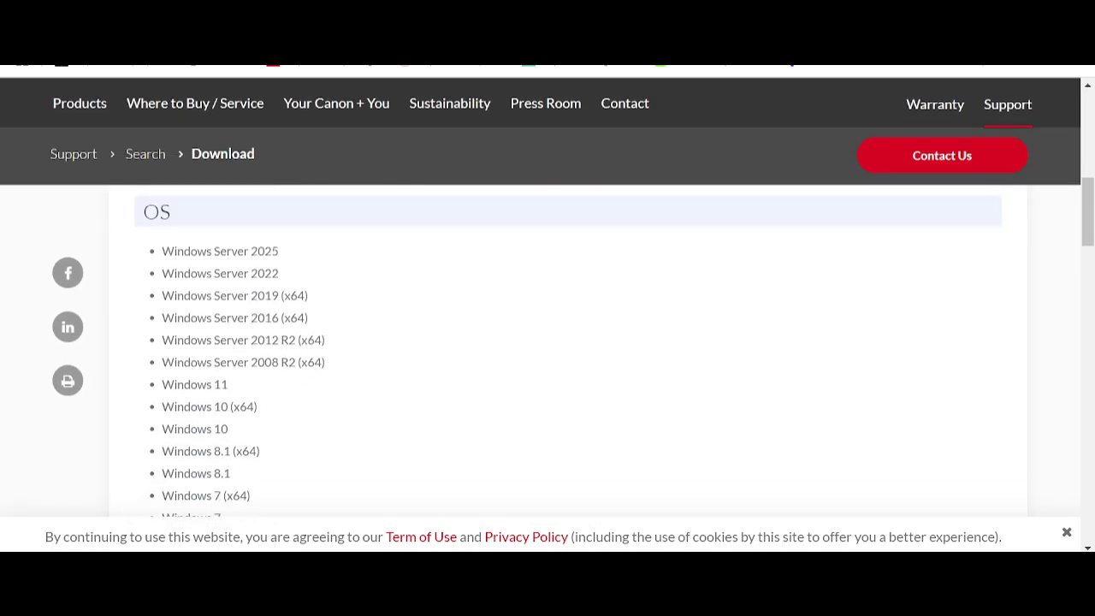
pyautogui.scroll(-3, 209, 270)
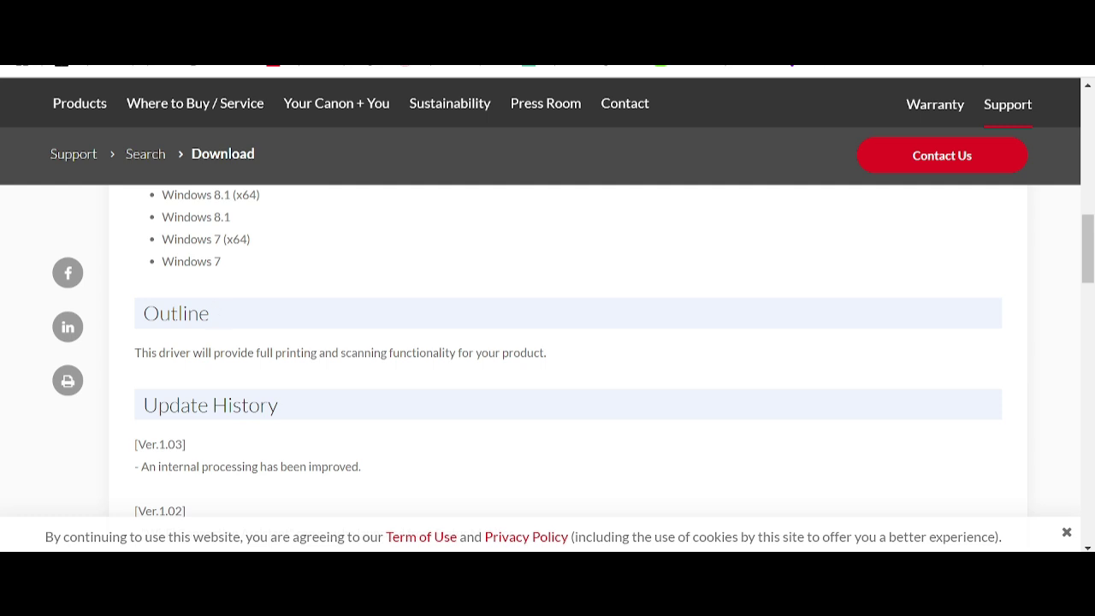
pyautogui.scroll(-2, 215, 315)
pyautogui.scroll(-2, 192, 328)
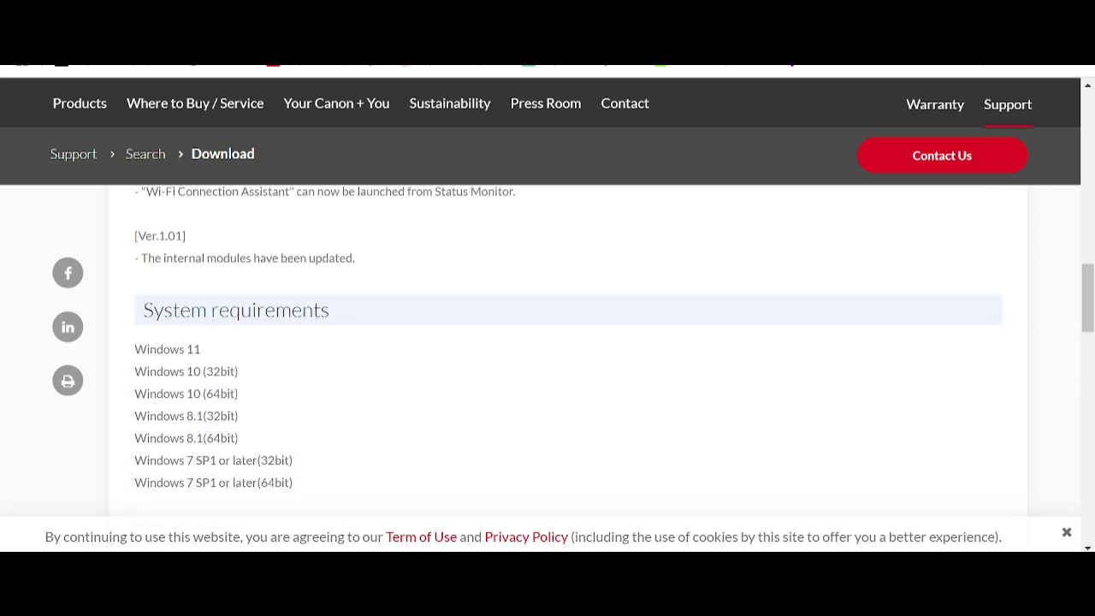
pyautogui.scroll(-2, 249, 334)
pyautogui.scroll(-2, 249, 335)
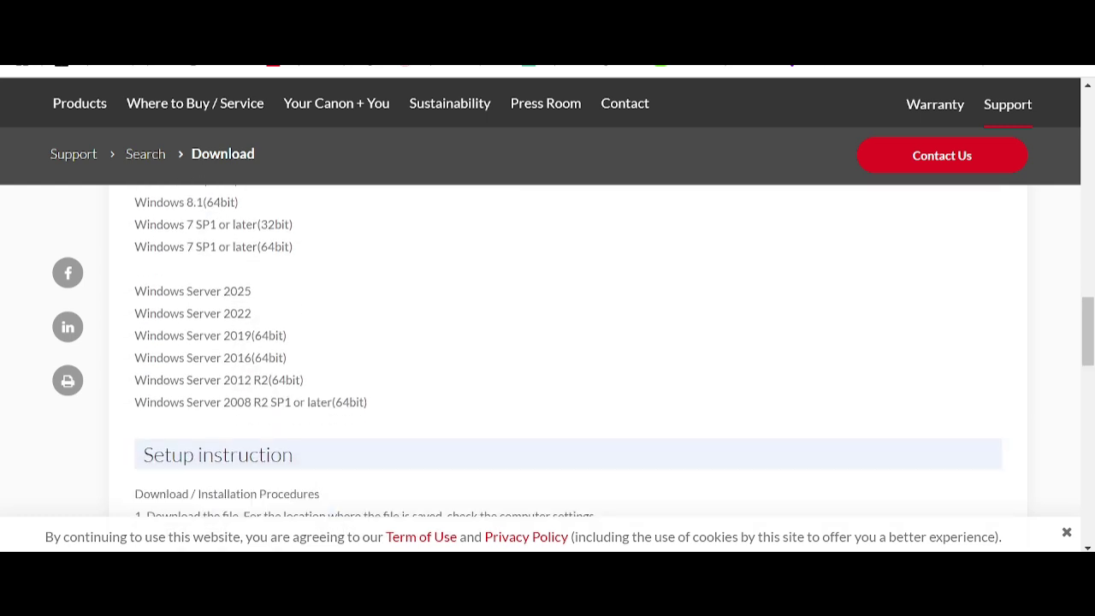
pyautogui.moveTo(154, 349); pyautogui.dragTo(321, 366)
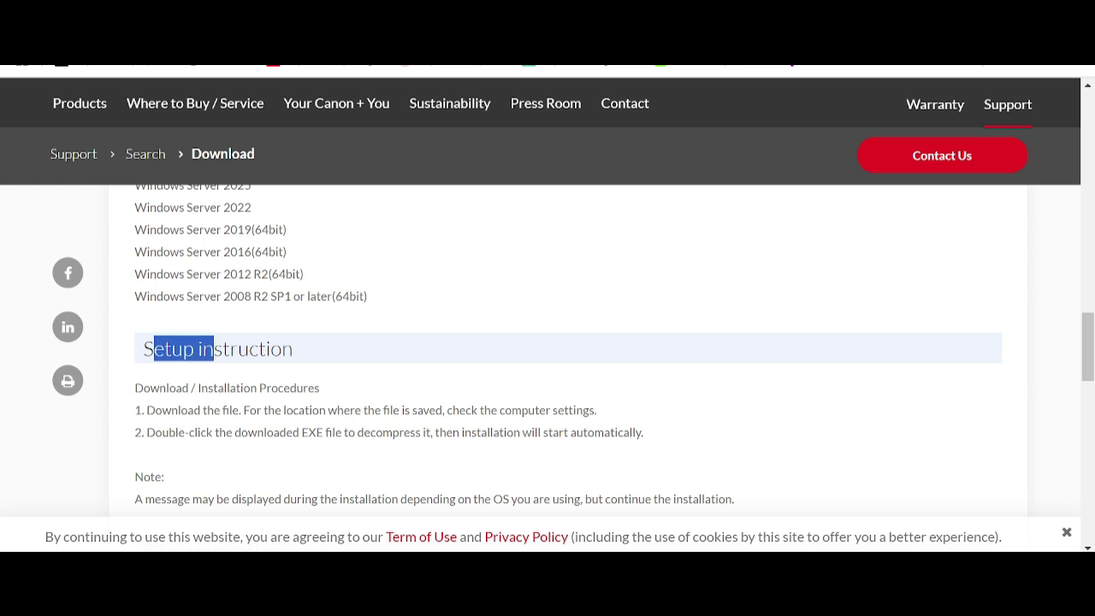
pyautogui.scroll(-3, 408, 354)
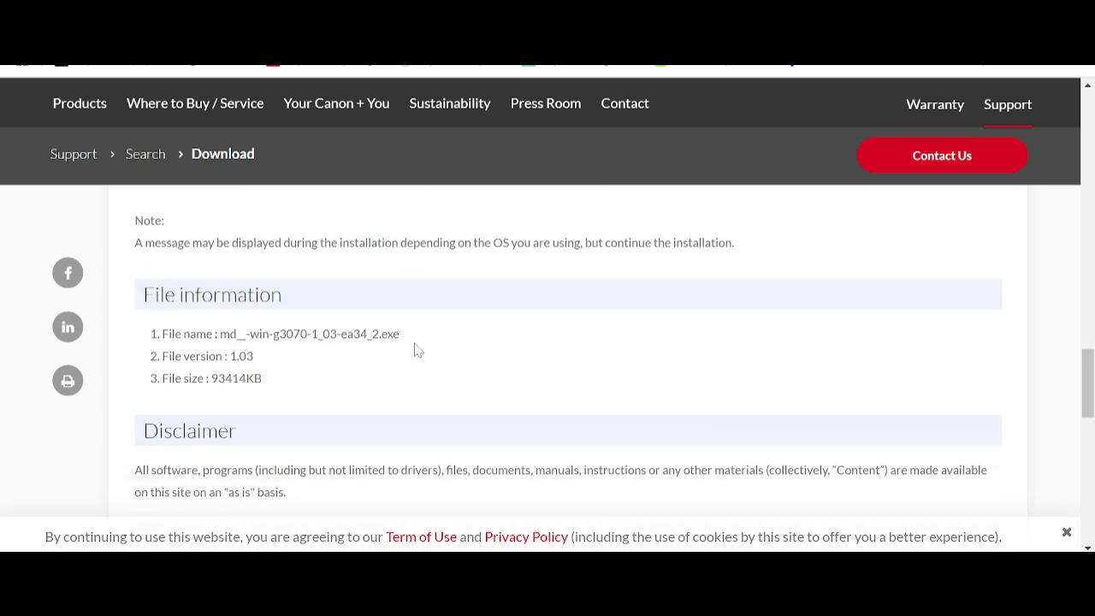
pyautogui.scroll(8, 416, 350)
pyautogui.scroll(5, 420, 330)
pyautogui.scroll(6, 432, 324)
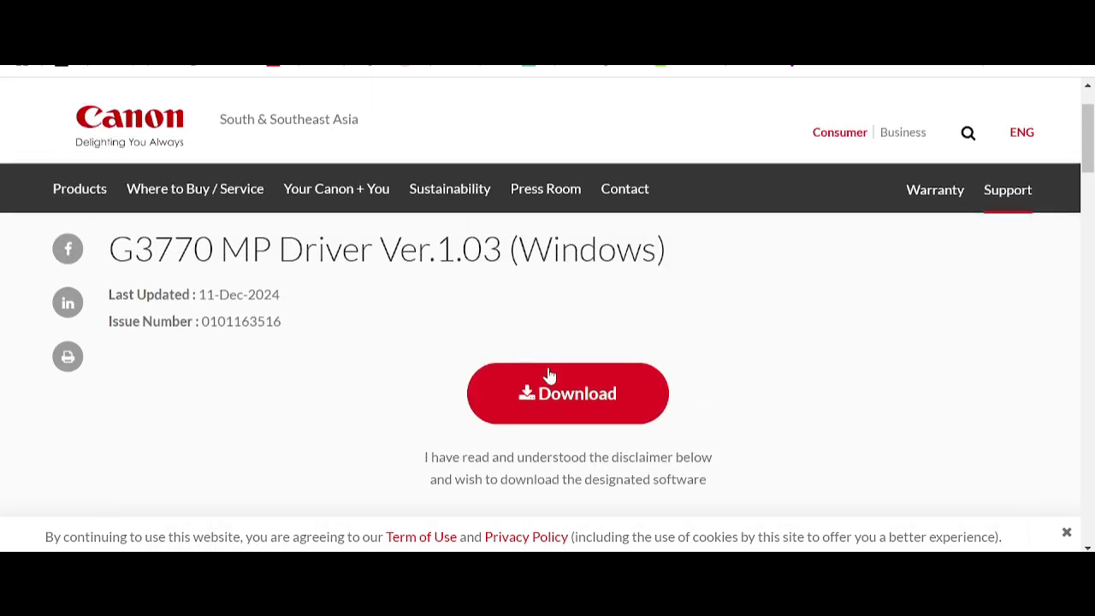
# Start downloading G3770 MP Driver Ver.1.03 and look over the download page
pyautogui.click(565, 397)
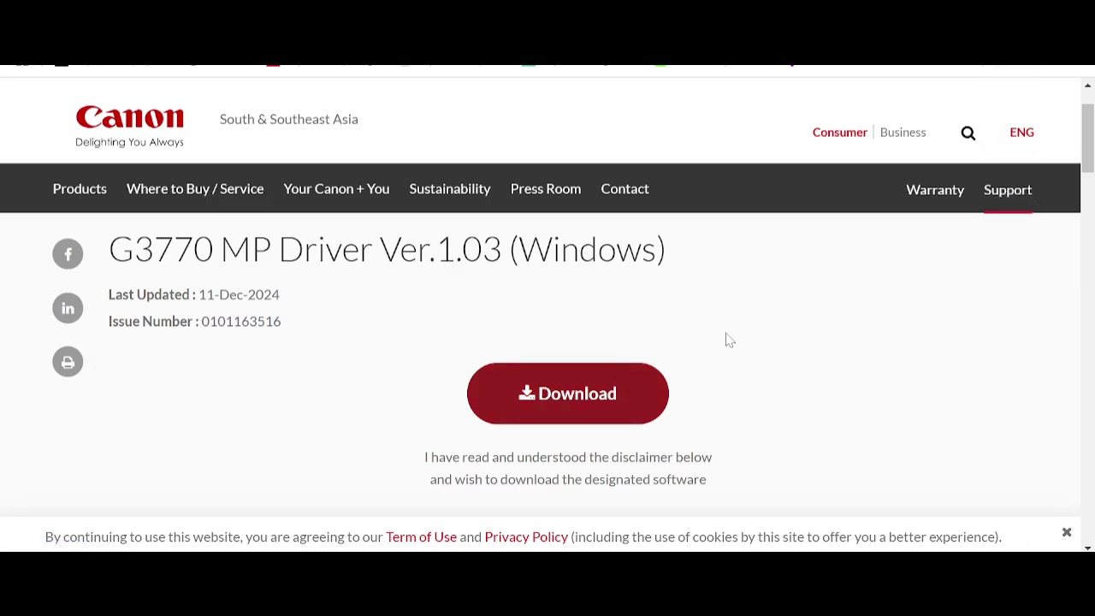
pyautogui.scroll(-5, 732, 346)
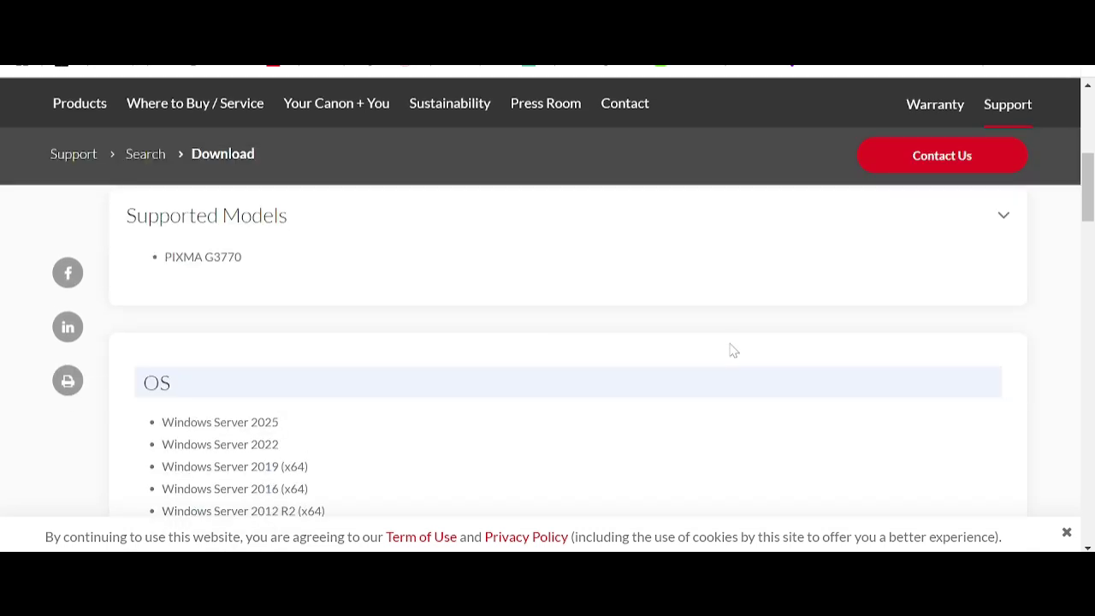
pyautogui.scroll(-3, 727, 346)
pyautogui.scroll(-2, 694, 347)
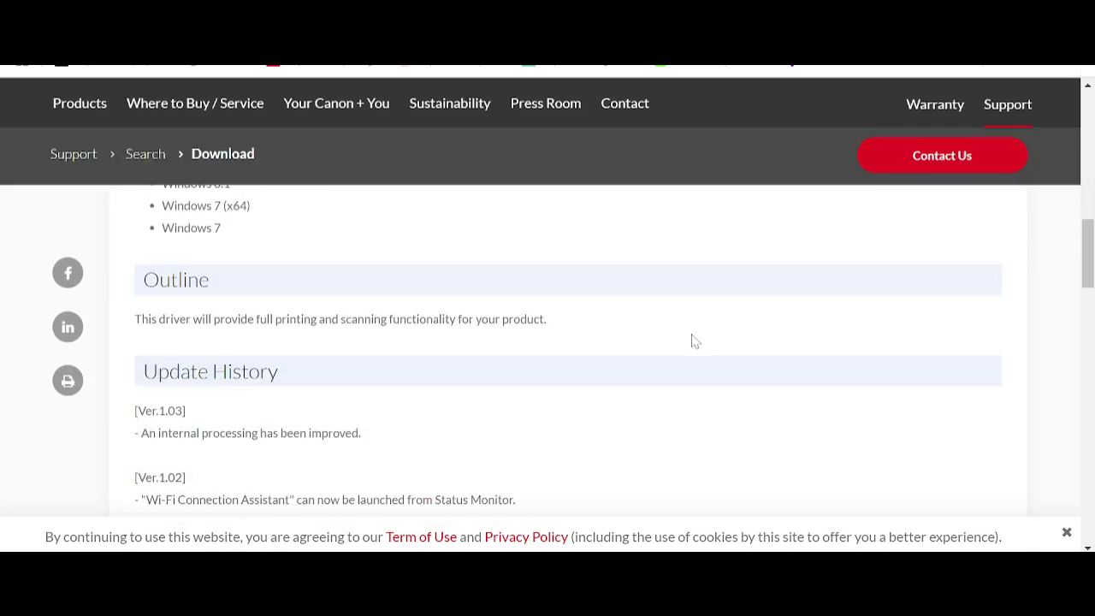
pyautogui.scroll(-2, 695, 338)
pyautogui.scroll(4, 706, 360)
pyautogui.scroll(8, 710, 379)
pyautogui.scroll(2, 553, 342)
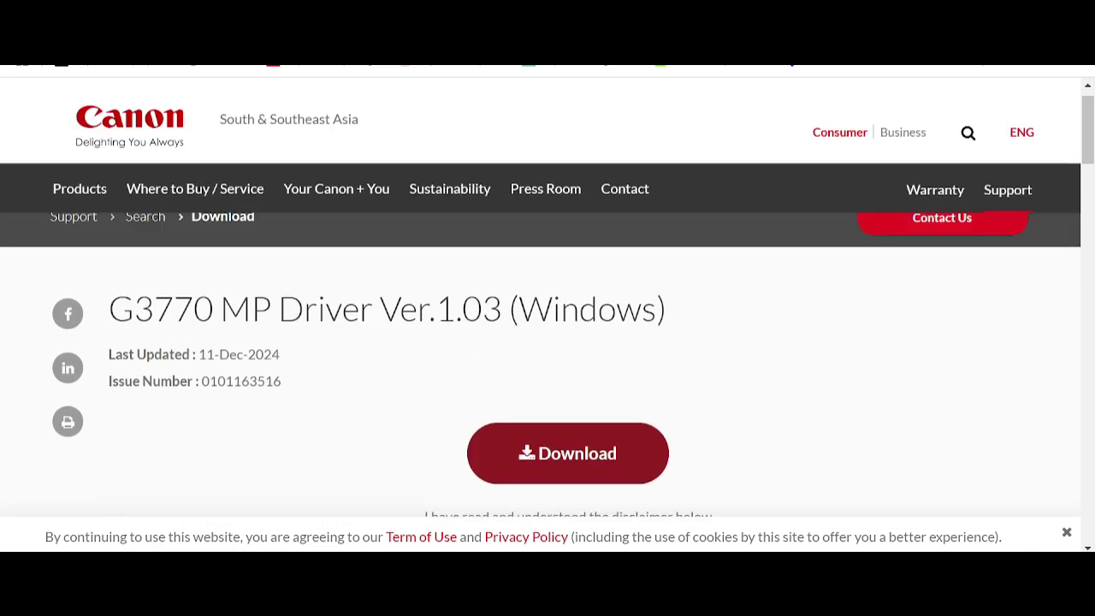
# Return to the PIXMA G3770 product page
pyautogui.hotkey('alt', 'Left')
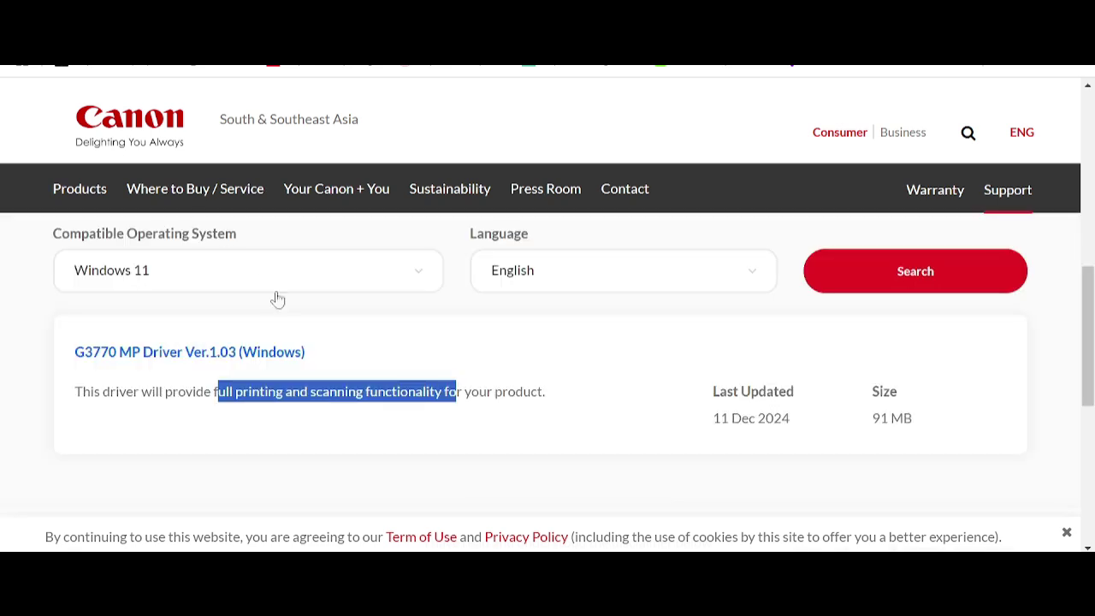
pyautogui.scroll(5, 276, 303)
pyautogui.scroll(2, 265, 312)
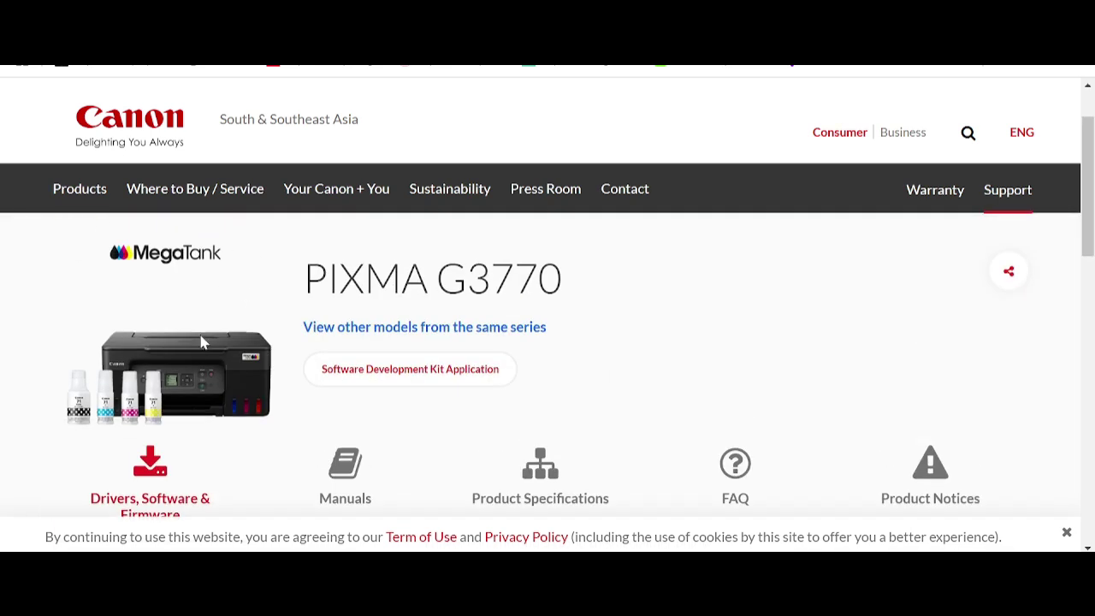